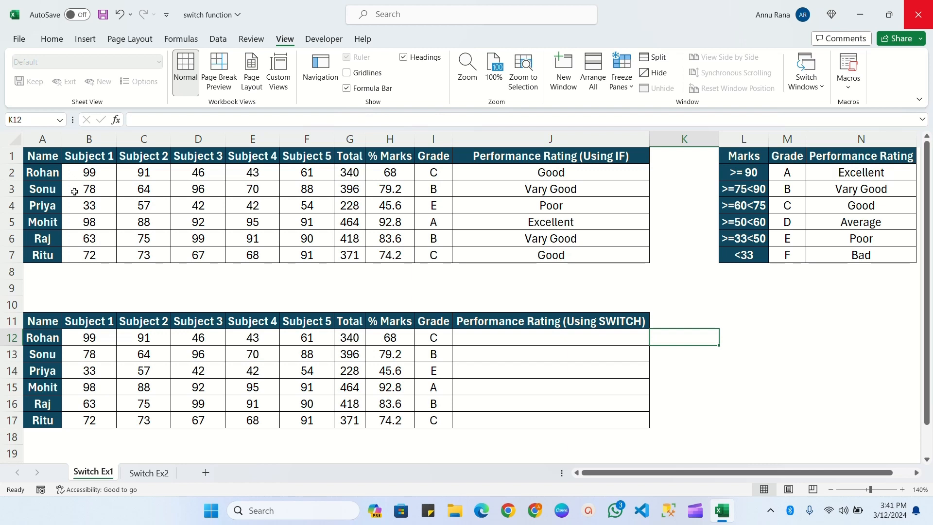
Review the marks and grades table, then inspect the nested IF formula in J2 that produces the performance rating
left_click(41, 156)
left_click_drag(41, 157, 429, 259)
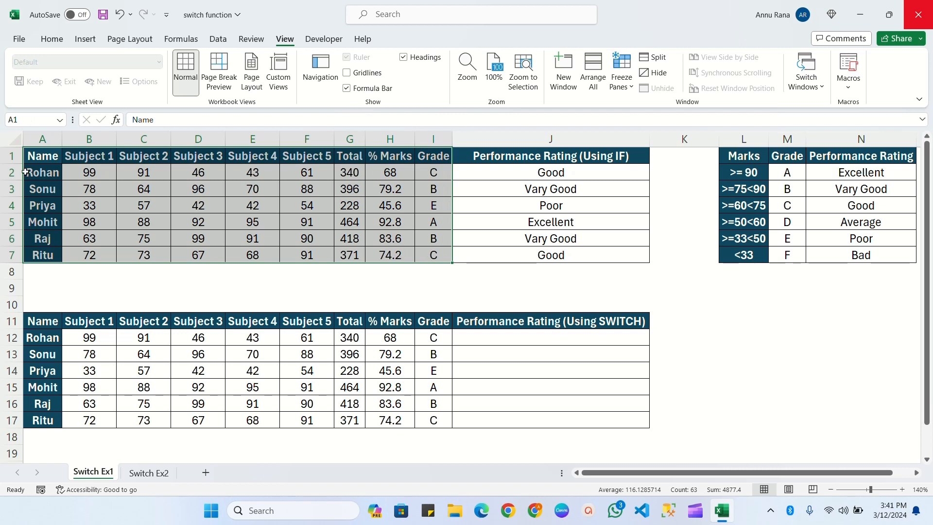
left_click(31, 160)
left_click(559, 173)
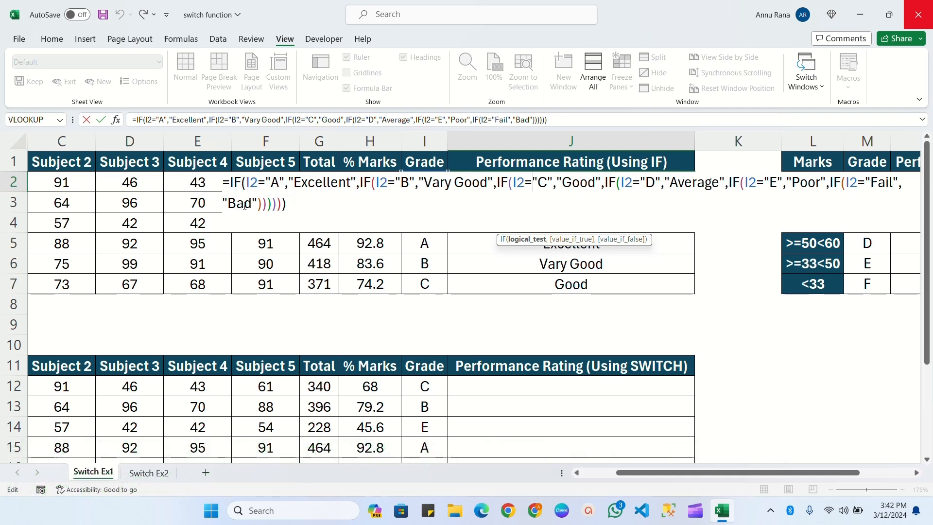
key("ctrl+Return")
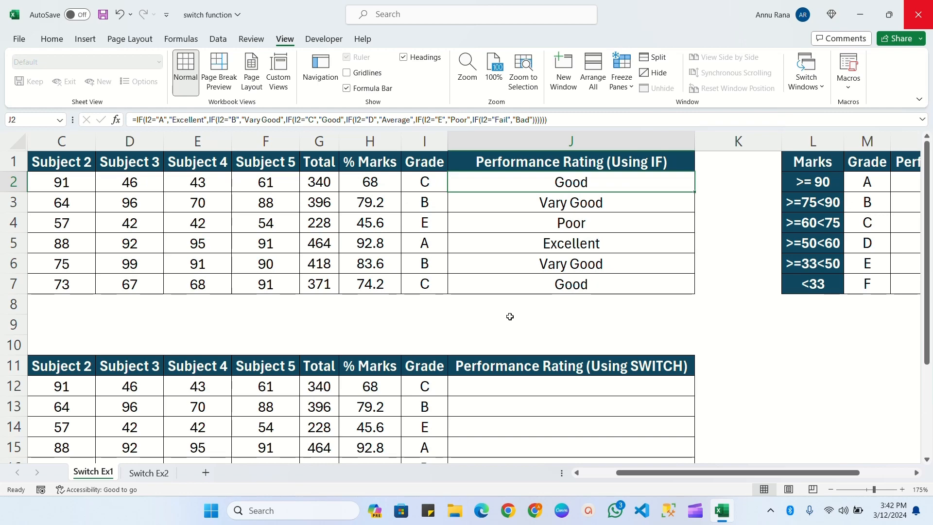
Start a SWITCH formula in J12 with the grade cell I12 as its expression
scroll(503, 316, "down", 1)
left_click(550, 333)
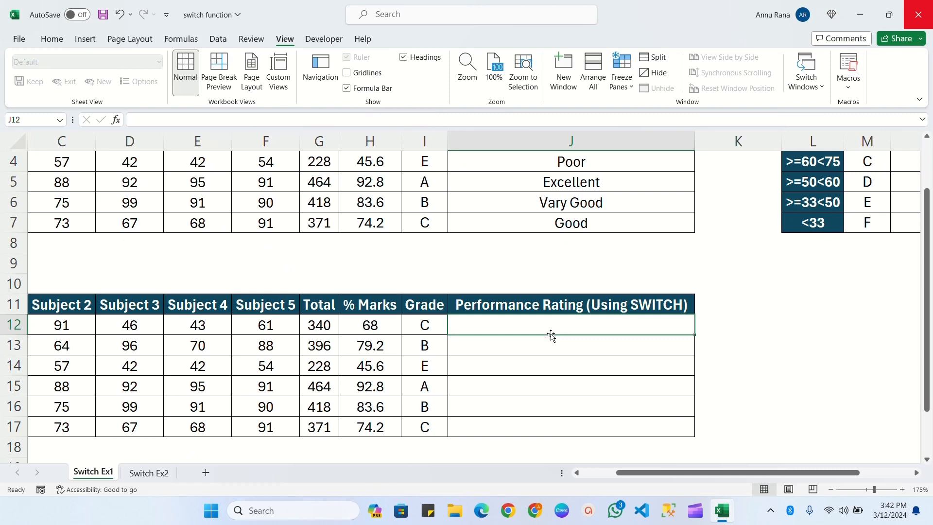
type("=")
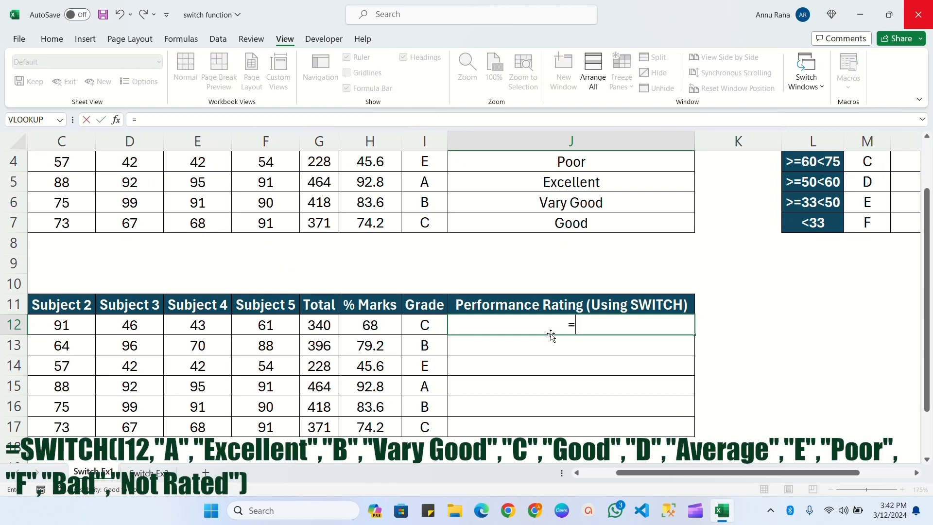
type("swi")
key("Tab")
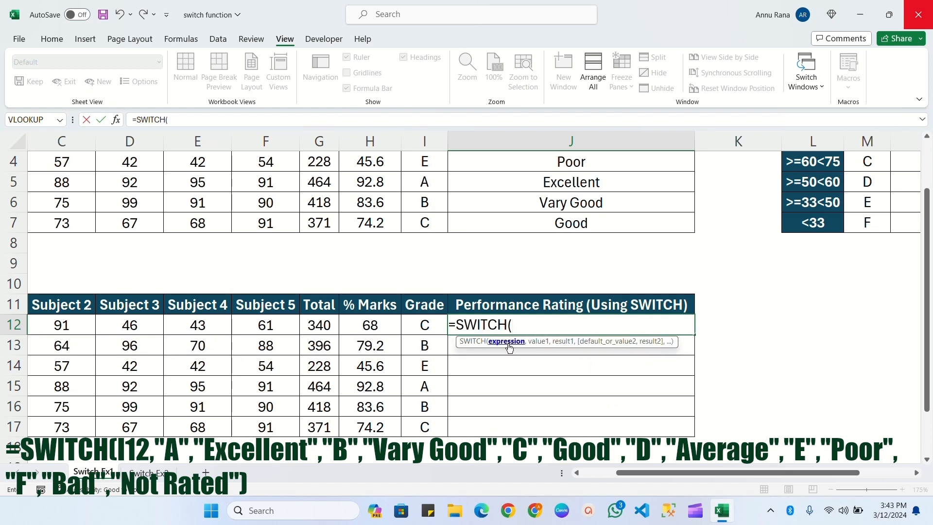
left_click(426, 325)
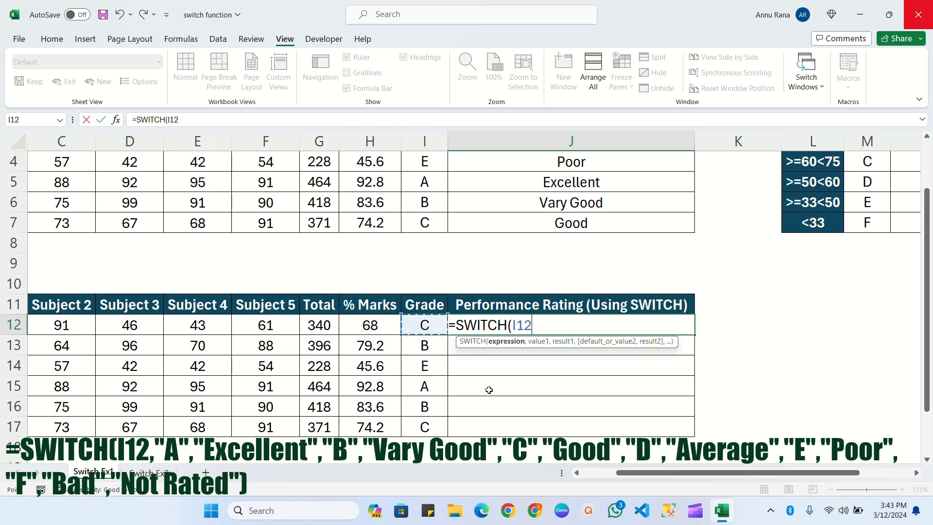
type(",")
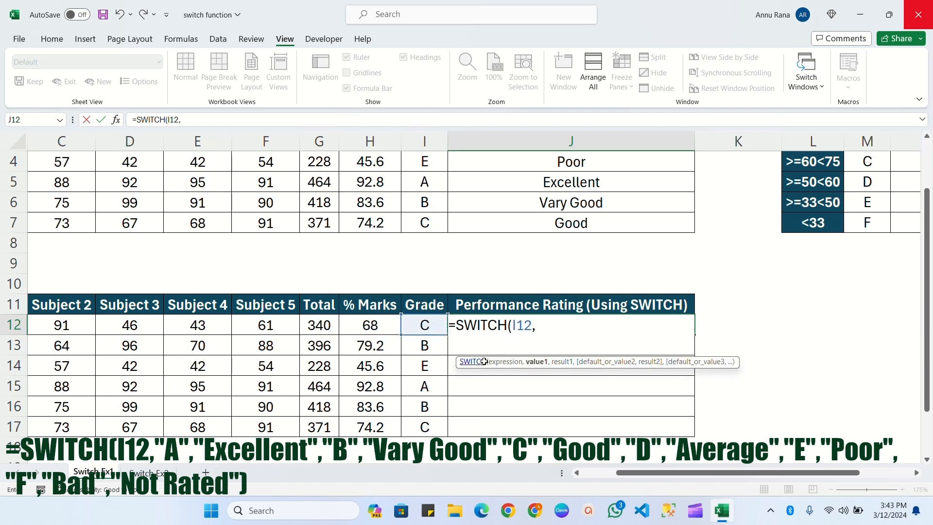
Add the pairs "A","Excellent","B","Vary Good","C","Good" and the value "D" to the SWITCH formula
left_click_drag(766, 473, 820, 473)
scroll(689, 179, "up", 1)
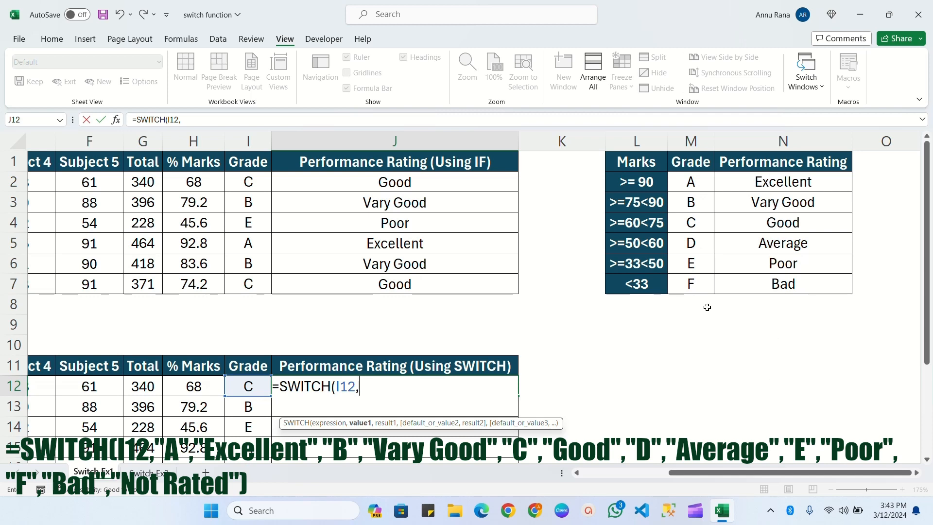
left_click_drag(720, 479, 701, 478)
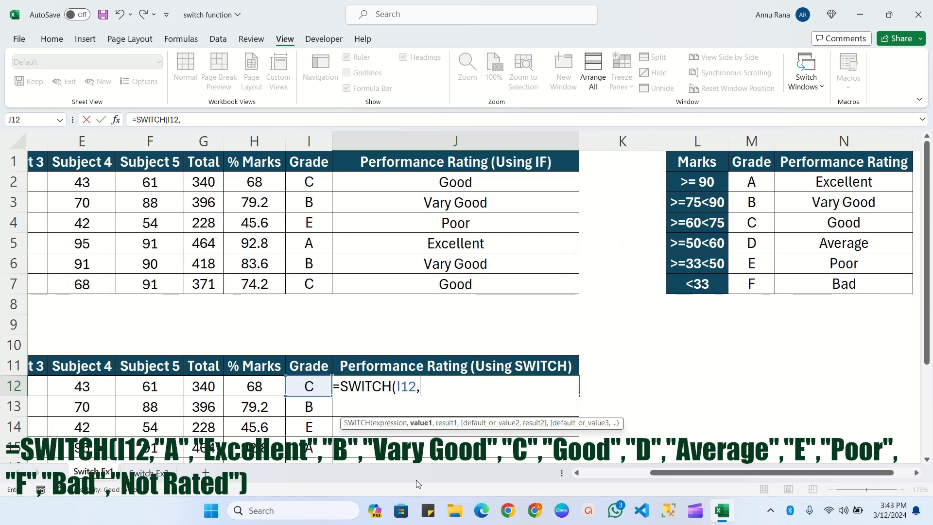
type("A\",")
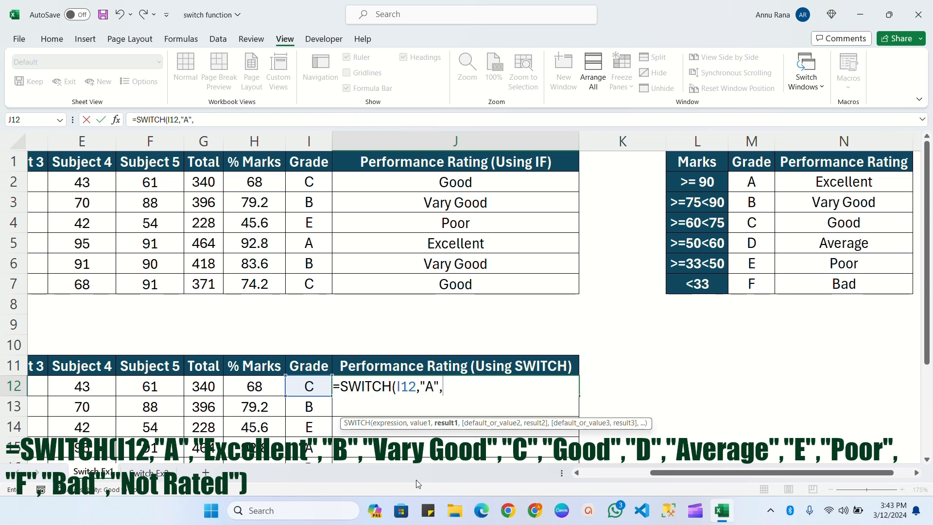
type("\"Excellent\",")
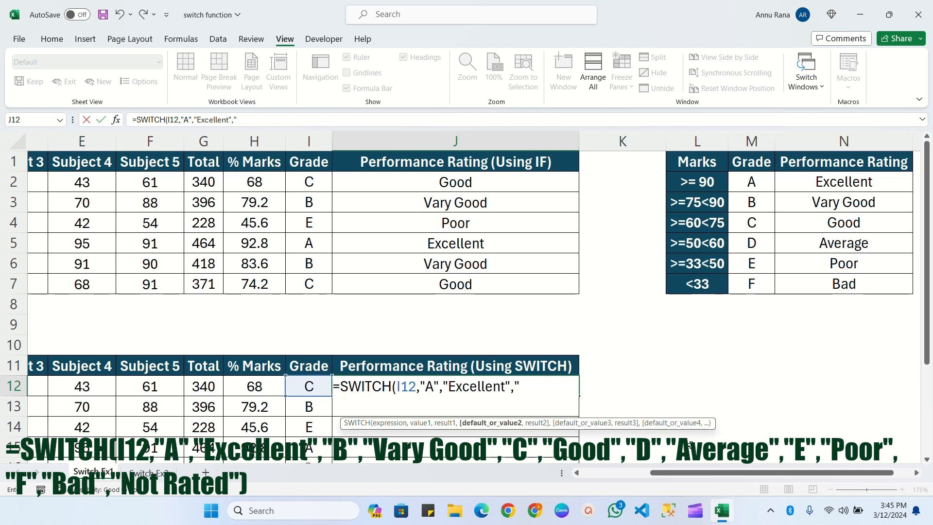
type("\"B\",")
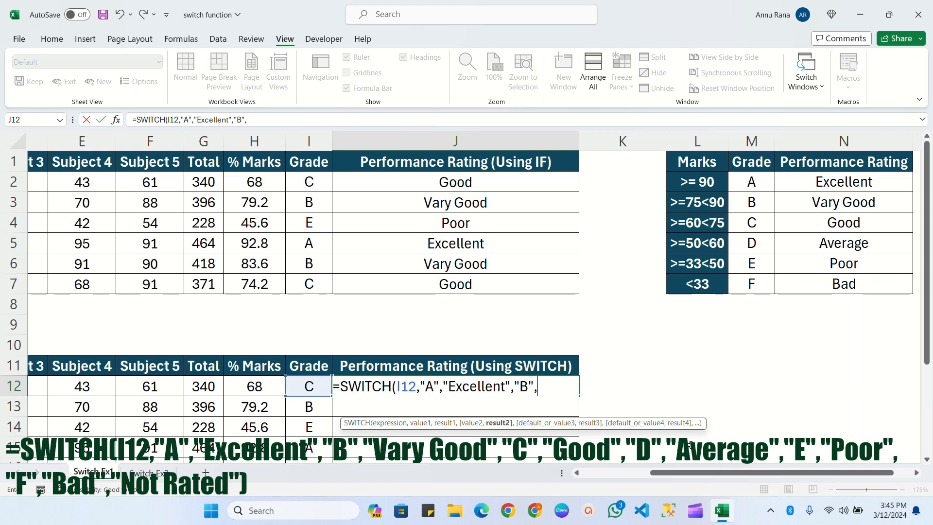
type("\"Vary Go")
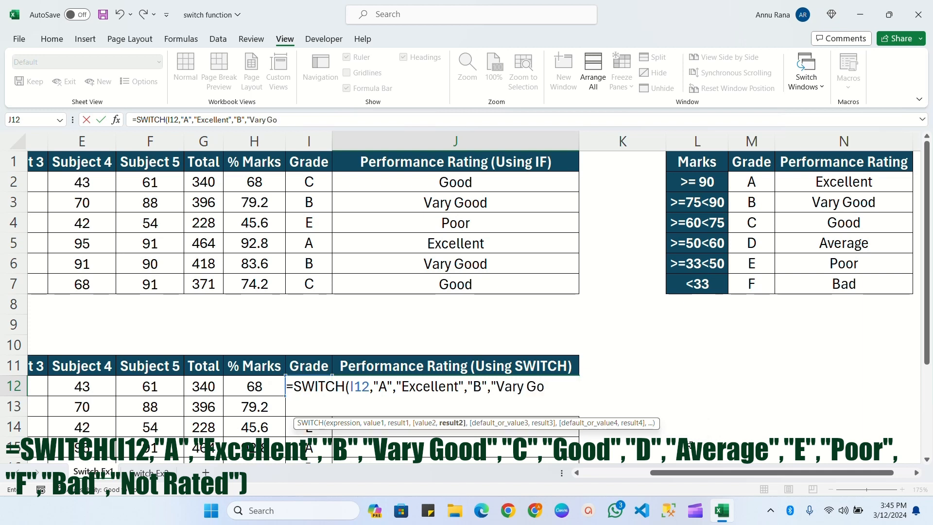
type("od\",\"C\",")
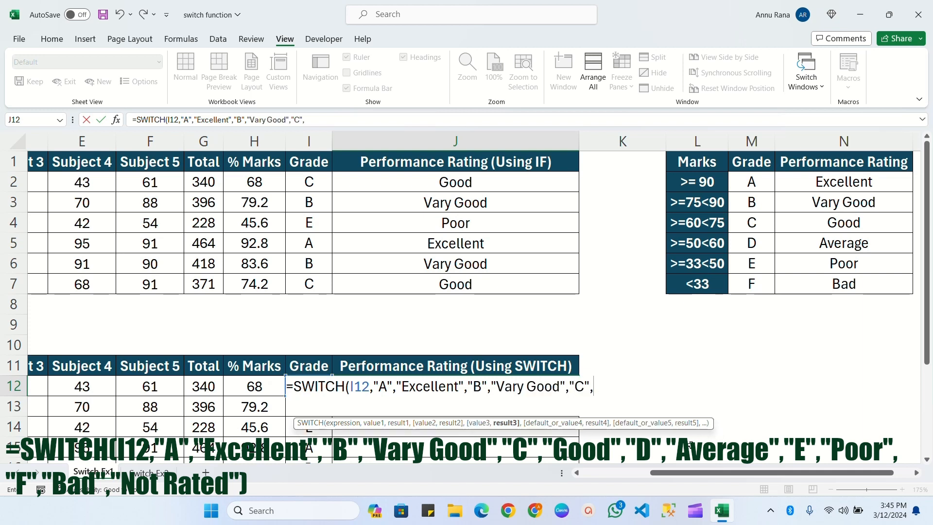
type("\"Good\",\"D\",")
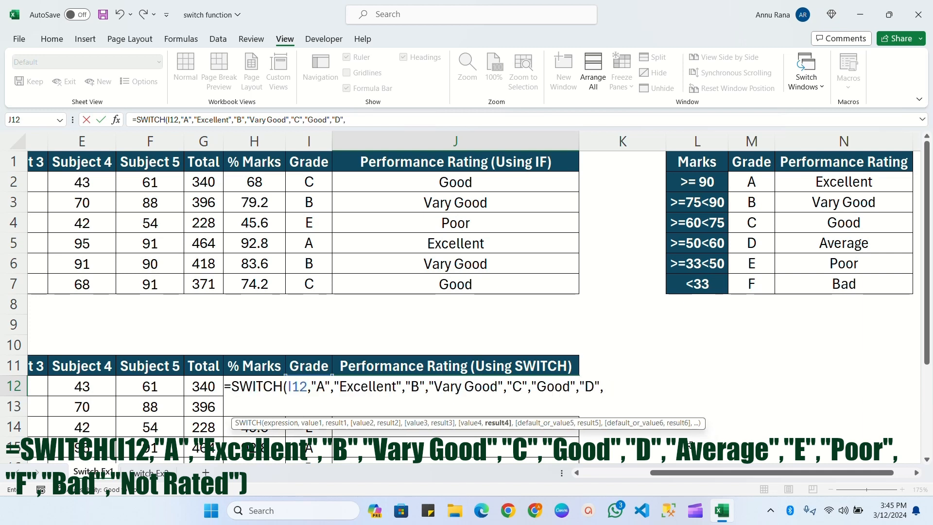
Complete the SWITCH formula with "Average","E","Poor","F","Bad" and the default "Not Rated", and enter it in J12
type("\"Average\",")
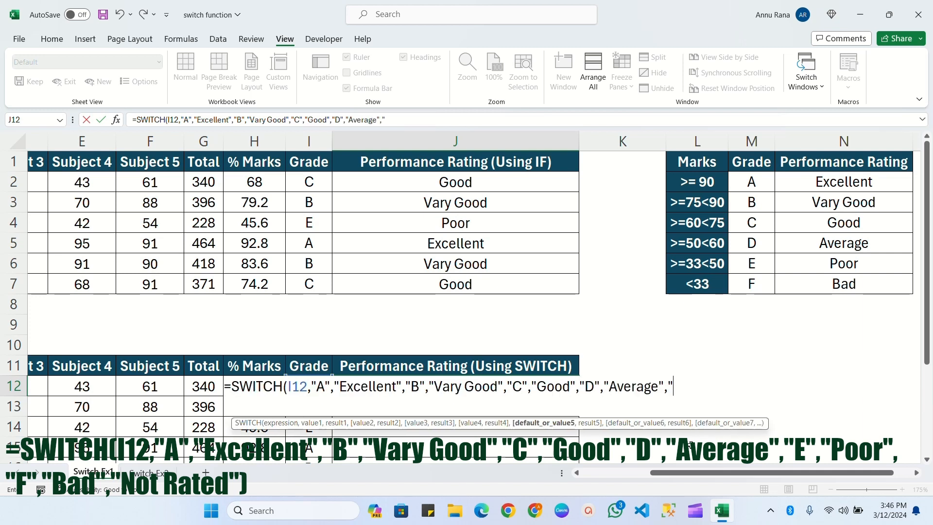
type("\"E\",\"")
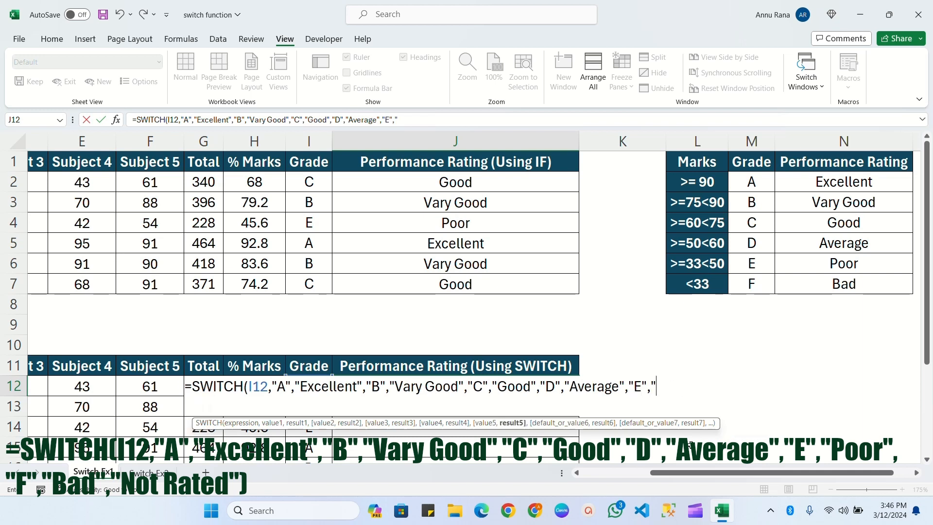
type("Poor\",")
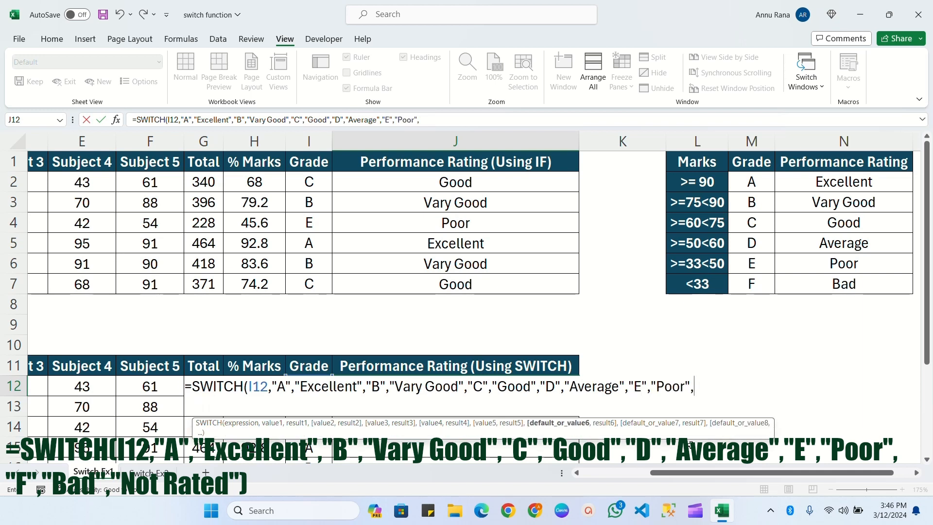
type("\"F\",\"B")
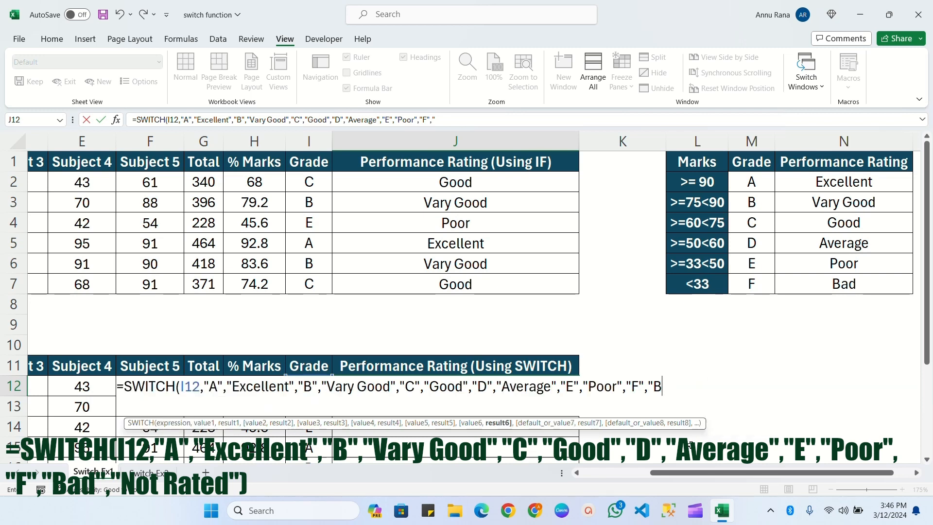
type("ad\",")
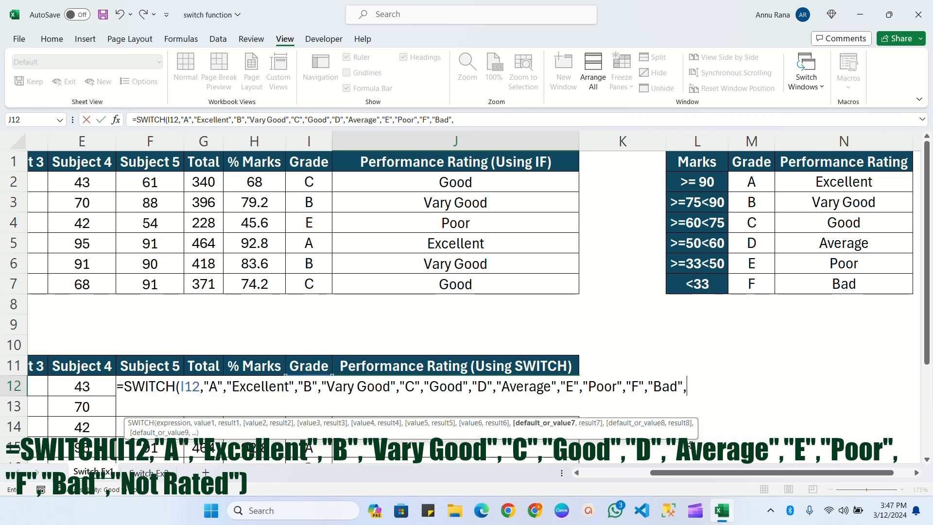
type("\"Not Rated\")")
key("ctrl+Return")
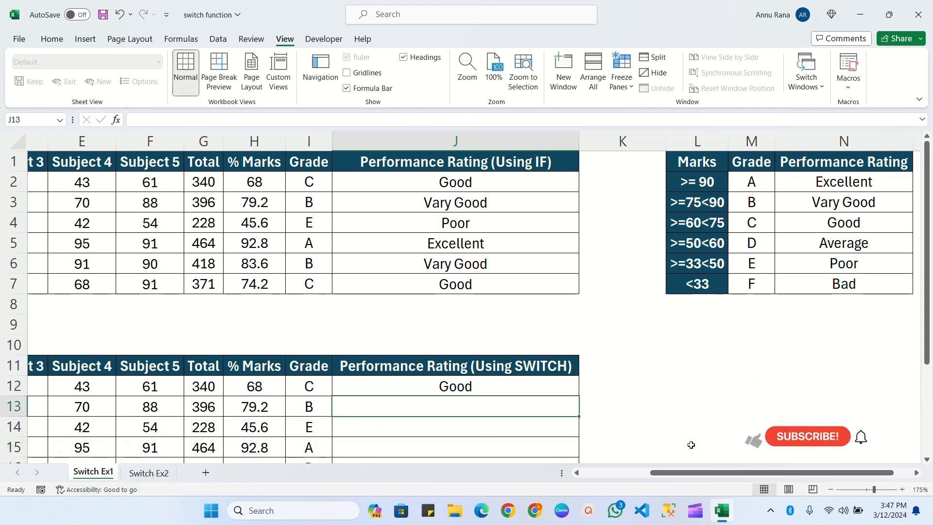
Copy the SWITCH formula from J12 down through J17
scroll(526, 274, "down", 2)
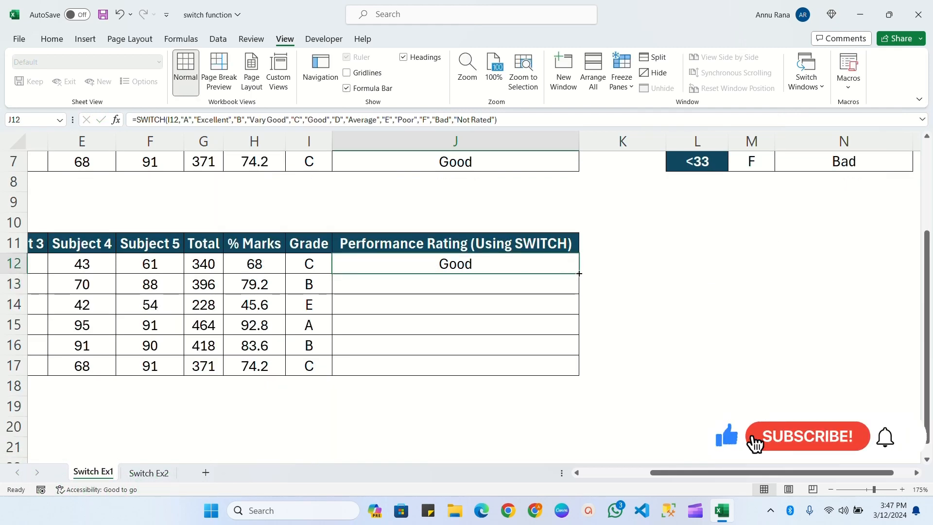
left_click_drag(578, 275, 579, 372)
Compare the SWITCH performance ratings in J12:J17 with the IF-based ratings in the first table
scroll(453, 307, "up", 2)
left_click(460, 184)
scroll(475, 285, "down", 1)
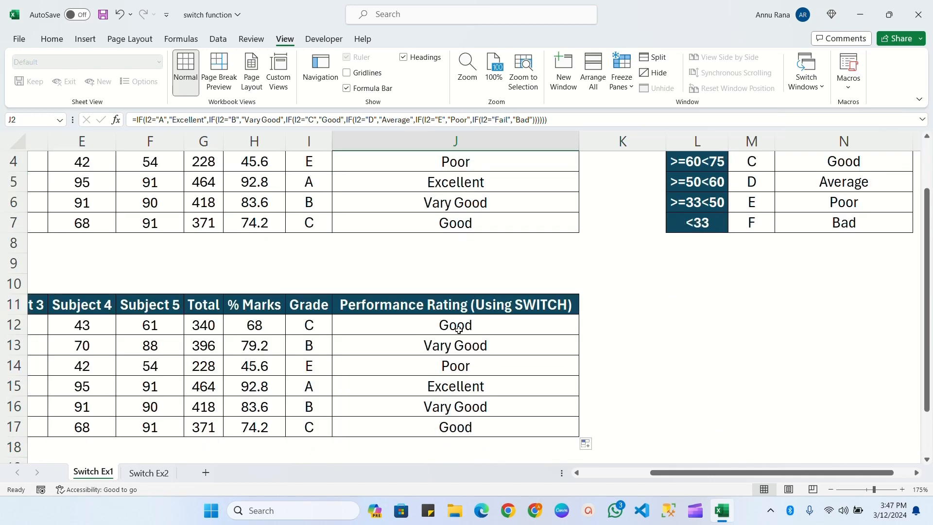
left_click_drag(460, 325, 455, 430)
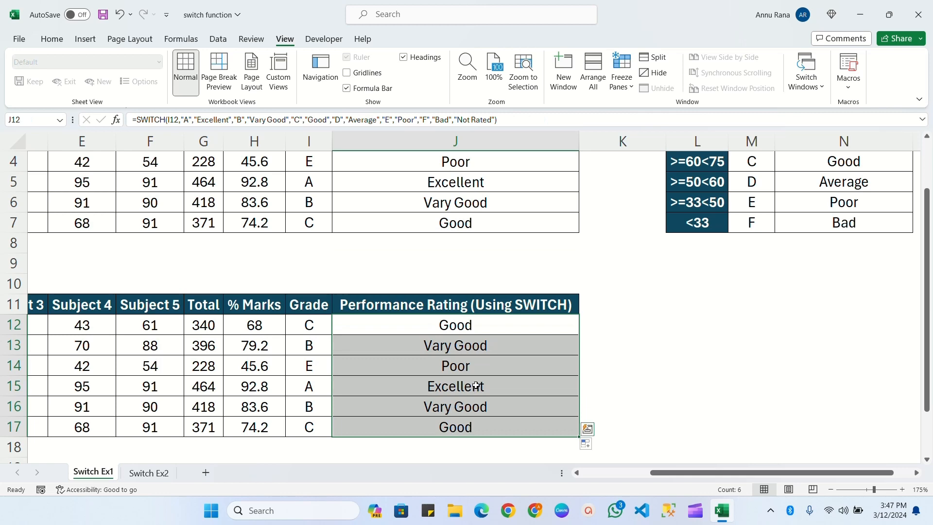
scroll(476, 381, "up", 1)
left_click_drag(660, 473, 586, 478)
scroll(334, 344, "down", 1)
scroll(333, 343, "up", 1)
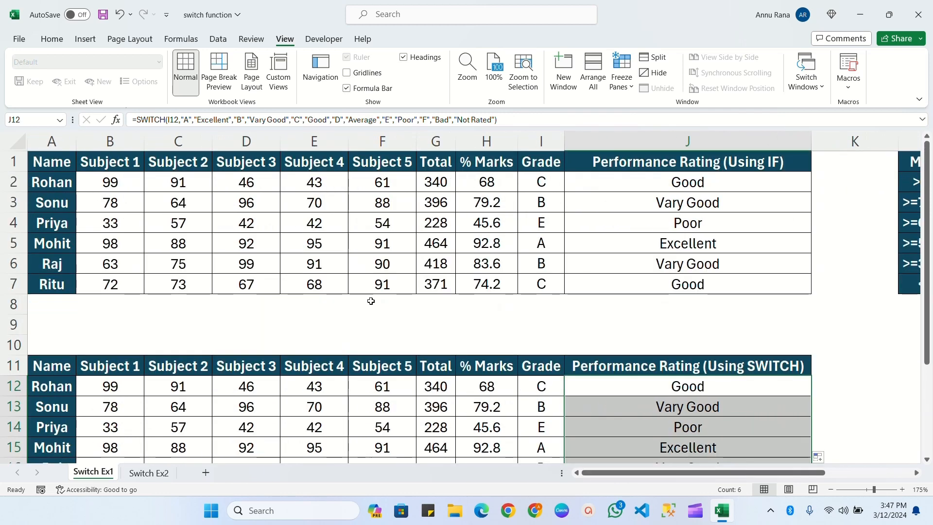
Go to the Switch Ex2 sheet and review the employee sales table and the regional commission and benchmark table
left_click(149, 472)
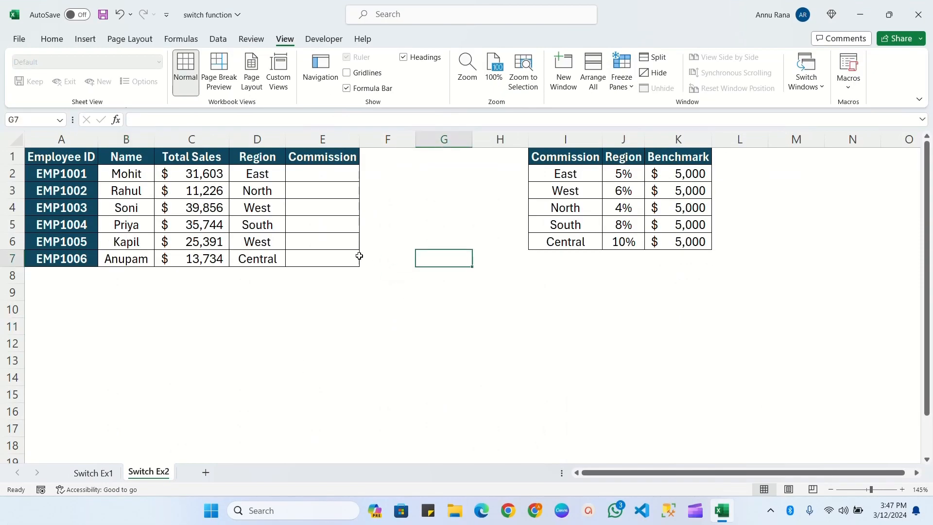
left_click(59, 159)
left_click_drag(65, 158, 323, 258)
left_click(559, 158)
left_click_drag(560, 158, 670, 241)
left_click(628, 157)
left_click(680, 156)
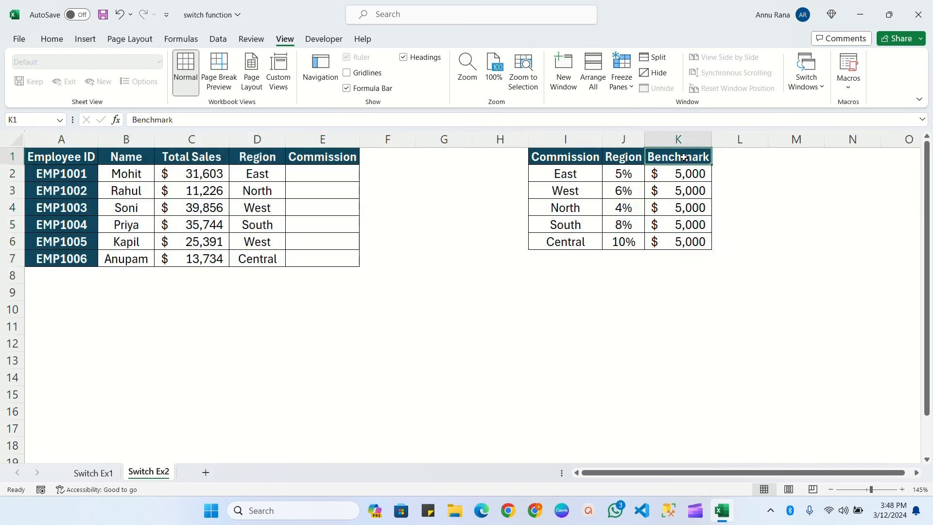
Widen the Commission column E slightly and check the benchmark amounts in K2:K6
left_click(330, 173)
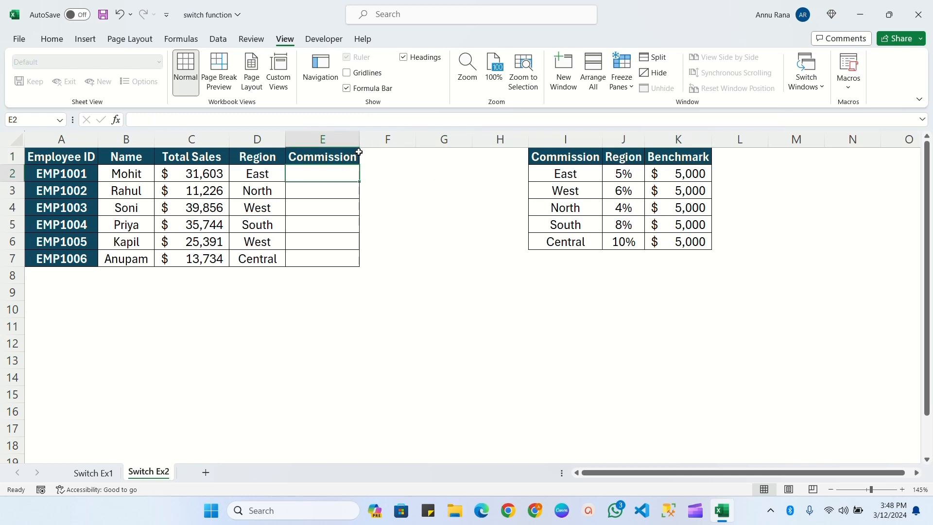
left_click_drag(360, 138, 381, 139)
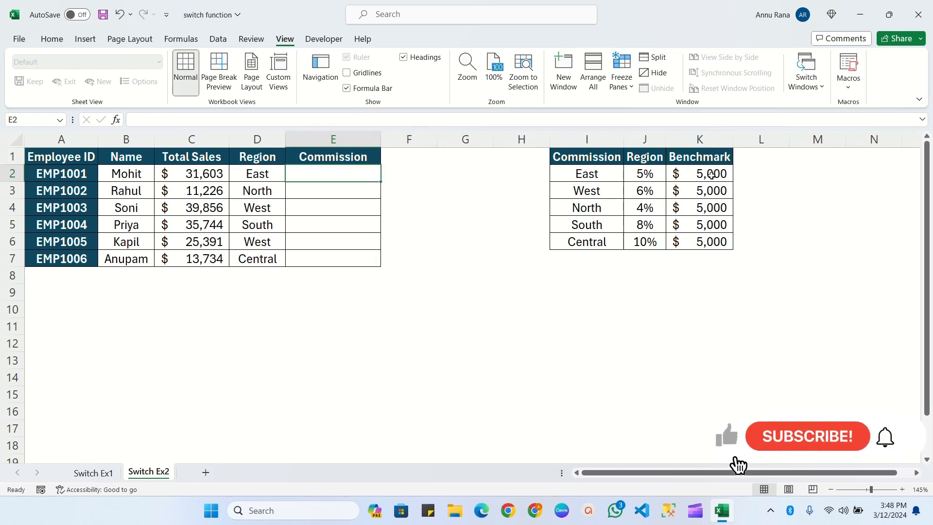
left_click_drag(704, 174, 715, 242)
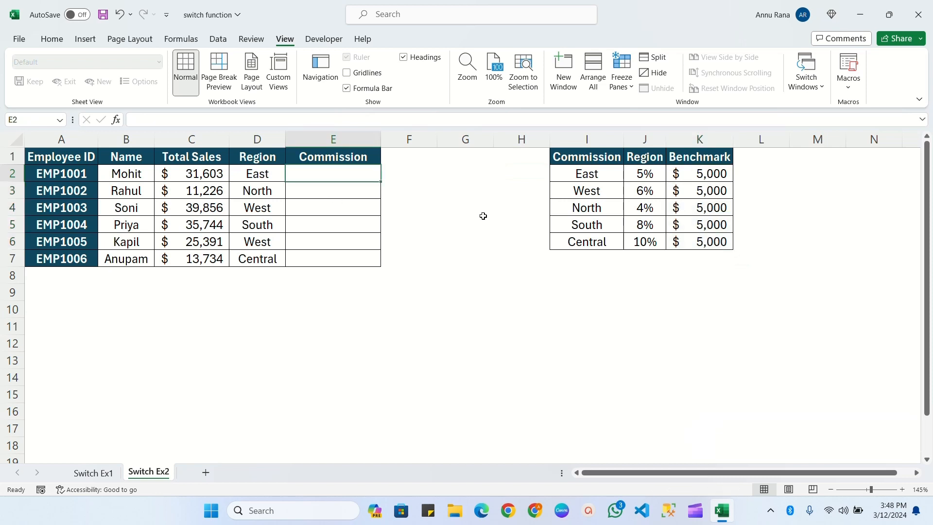
Start an IF formula in E2 that tests whether total sales C2 exceeds the absolute benchmark reference $K$2
type("=IF(")
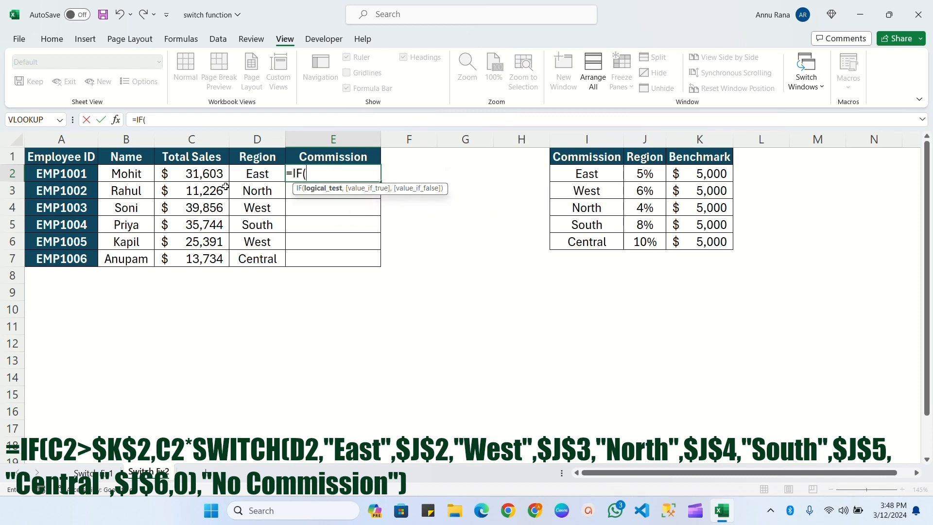
left_click(193, 175)
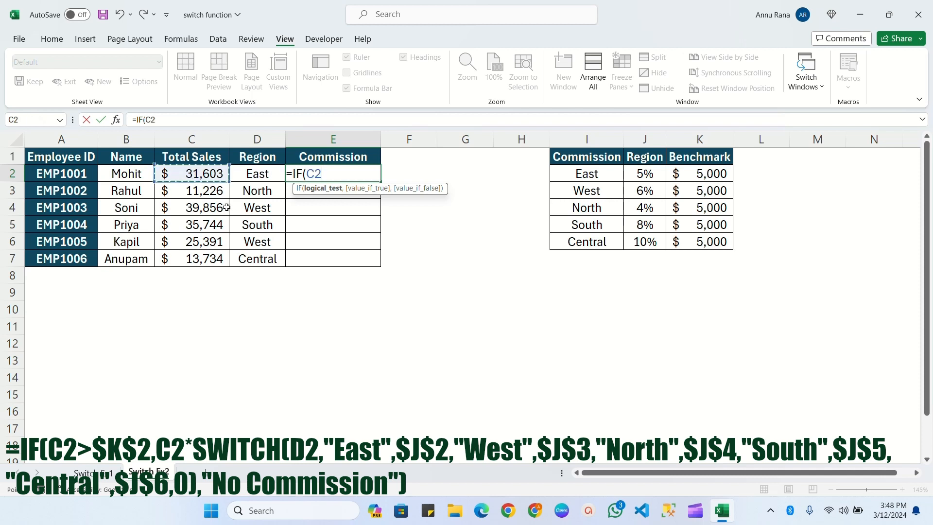
type(">")
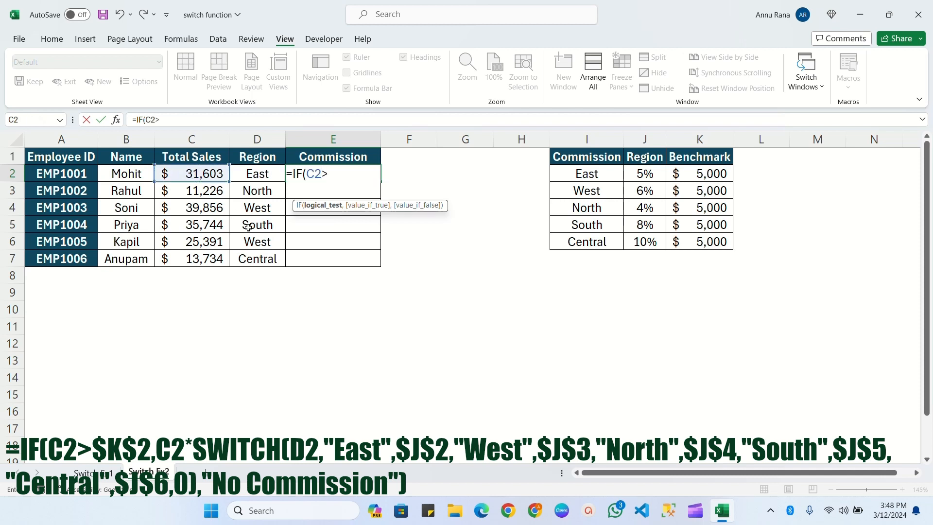
left_click(708, 175)
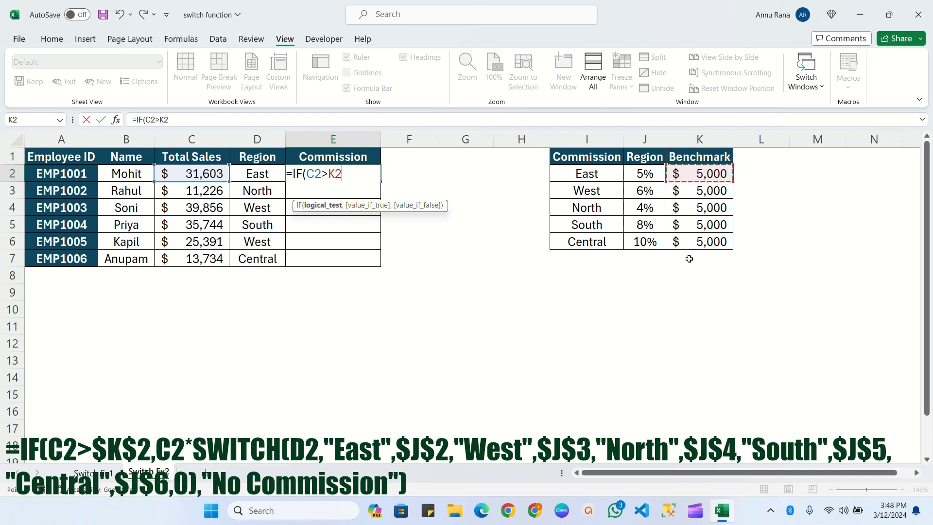
key("F4")
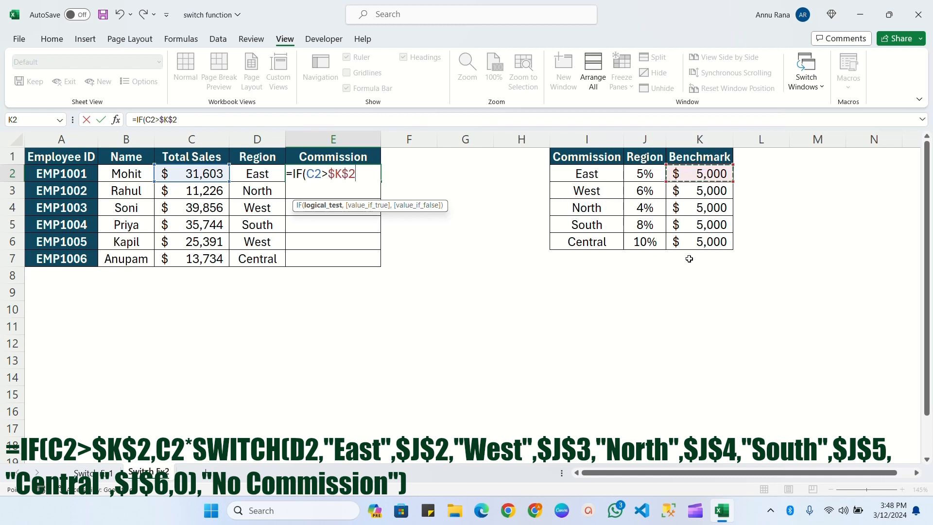
type(",")
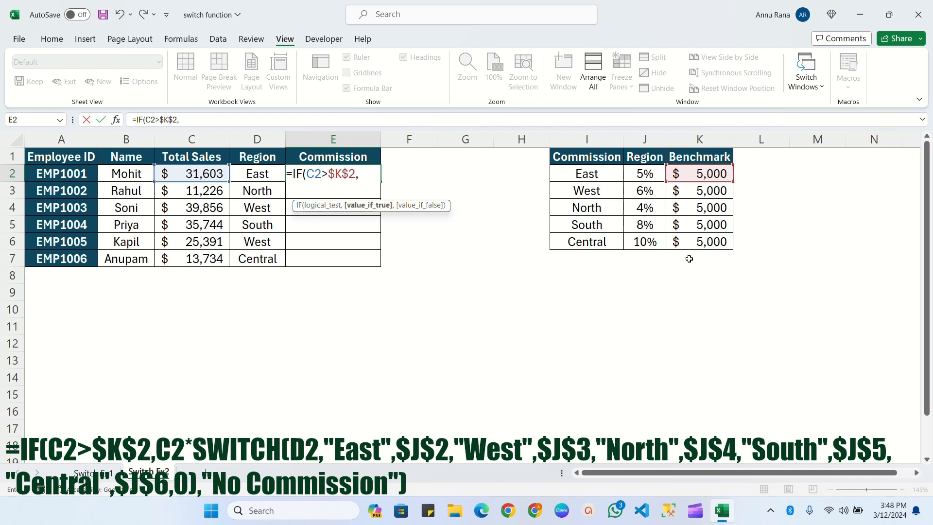
For the true result, multiply C2 by a nested SWITCH function that evaluates the region in D2
left_click(202, 175)
type("*")
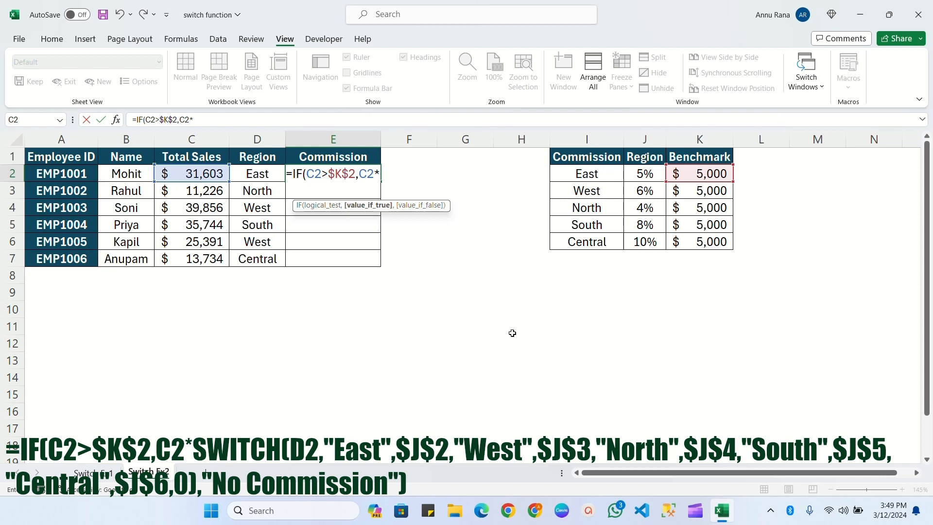
type("swit")
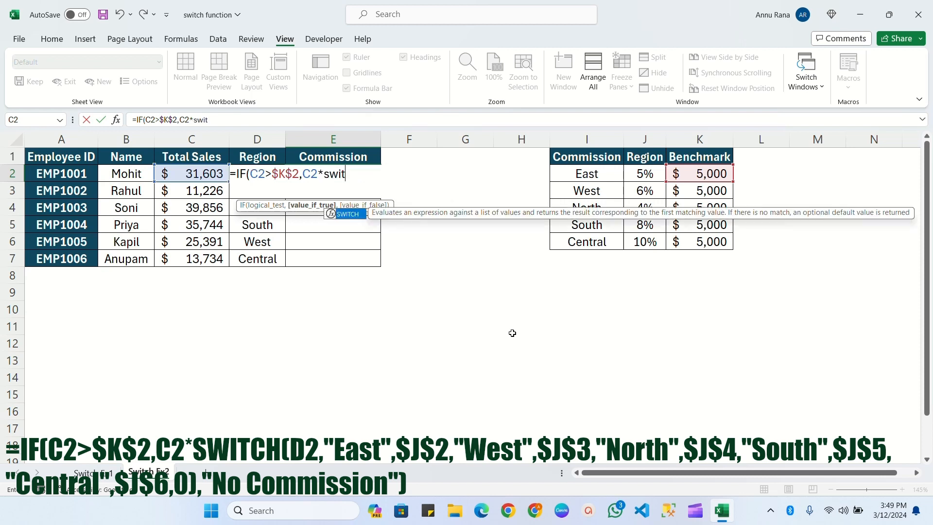
key("Tab")
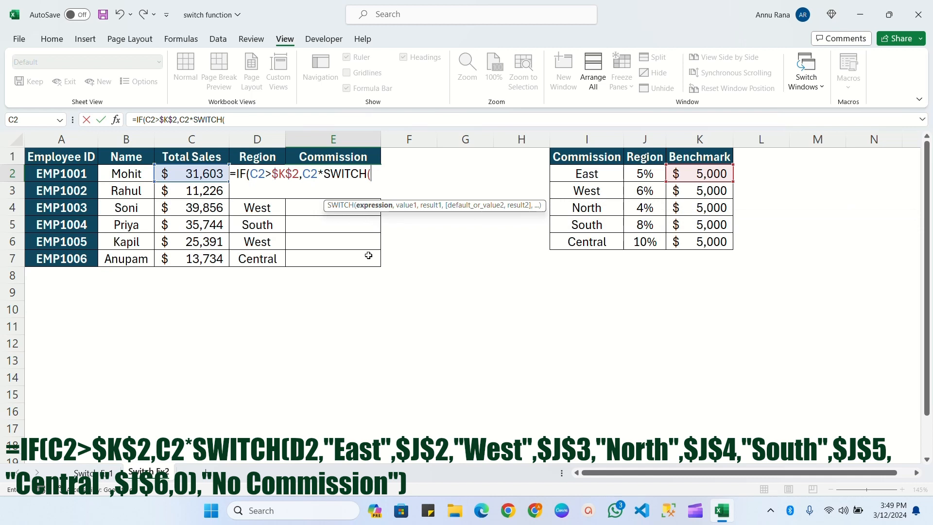
key("Left")
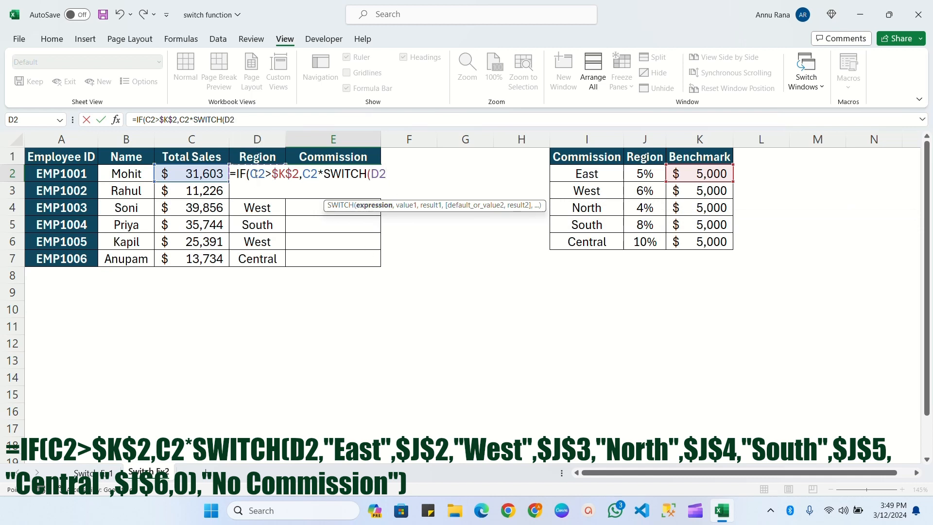
type(",")
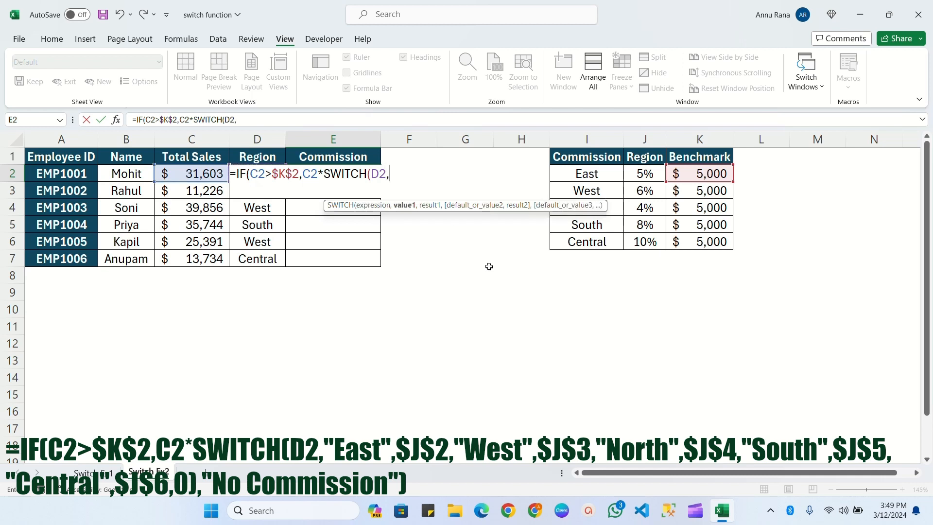
Add the SWITCH pairs "East" with $J$2 and "West" with $J$3 as absolute references
type("\"East\",")
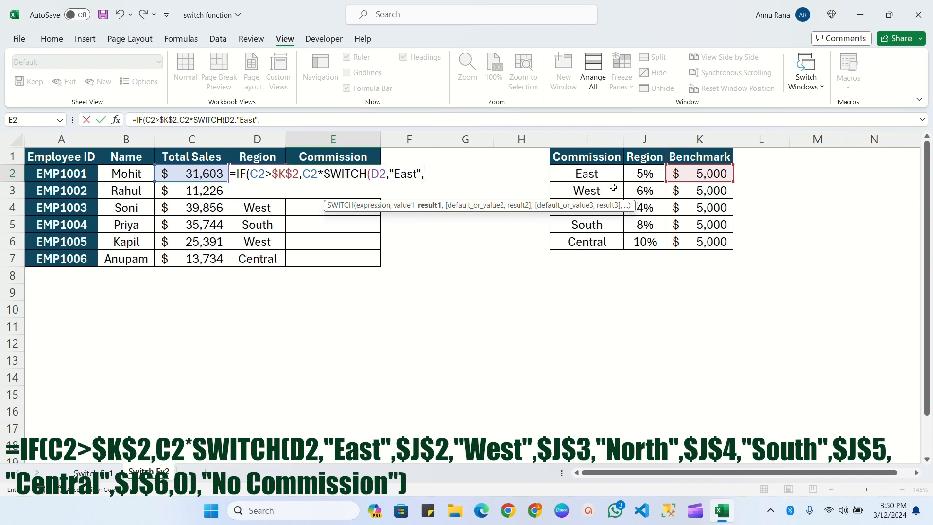
left_click(644, 174)
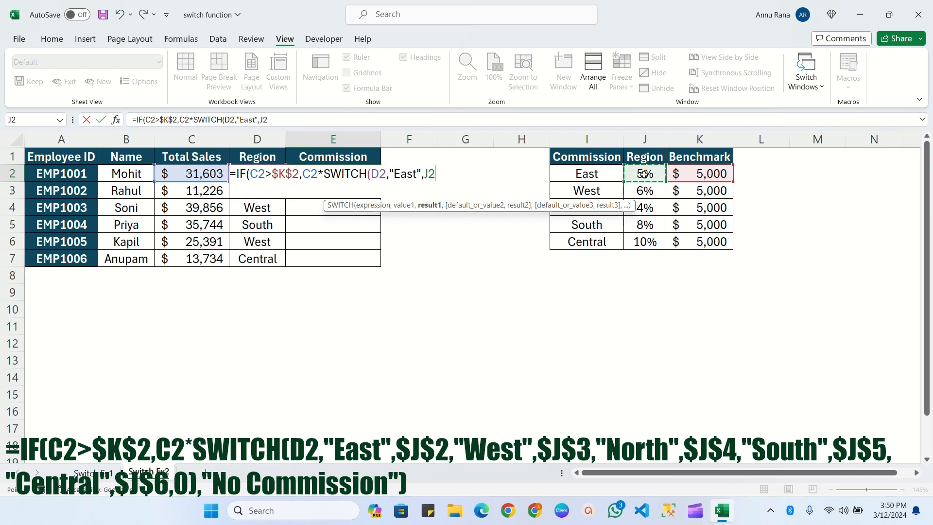
key("F4")
type(",\"")
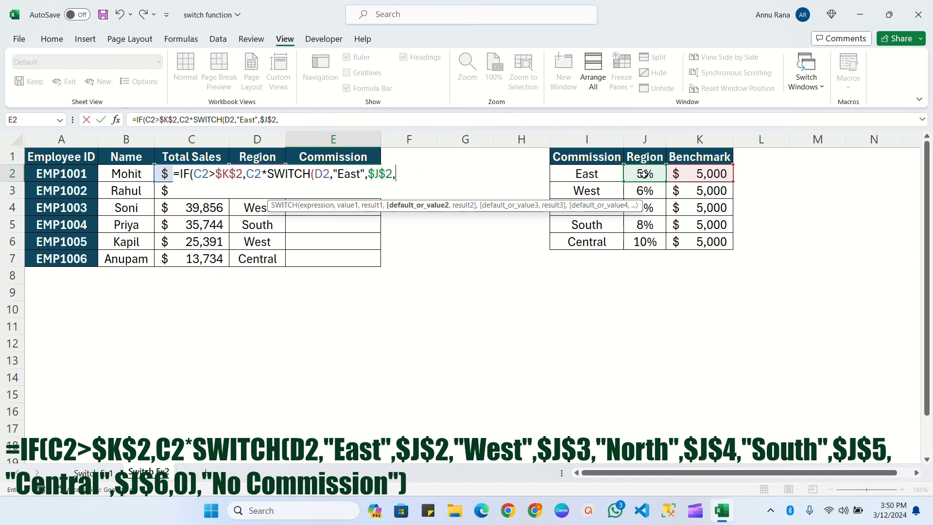
type("West\",")
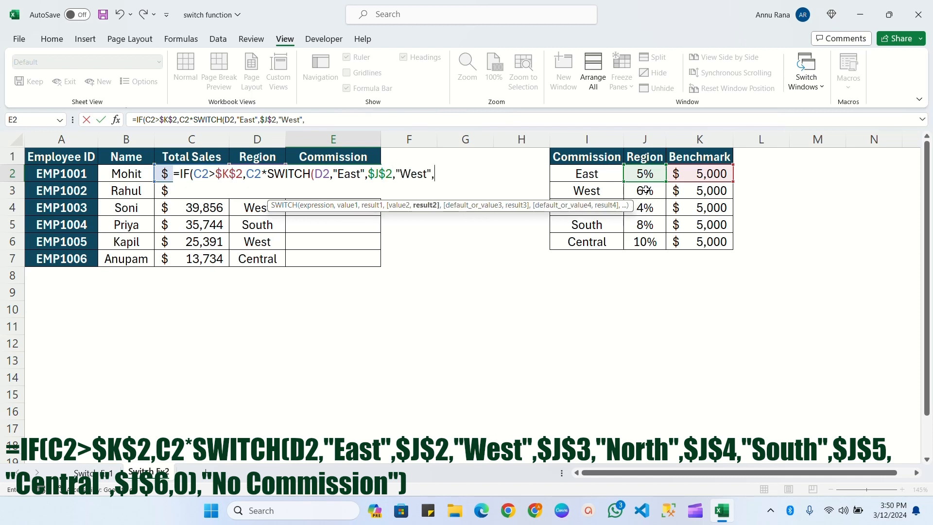
left_click(645, 193)
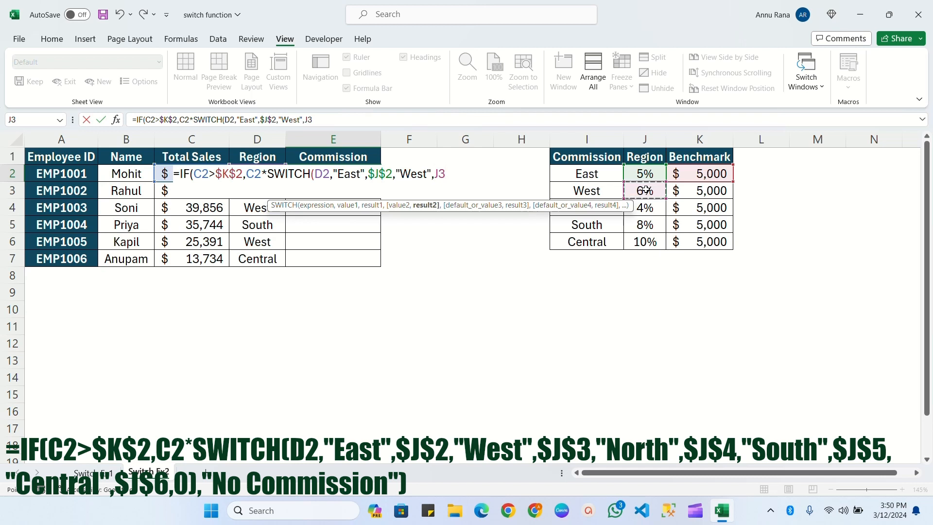
key("F4")
type(",\"")
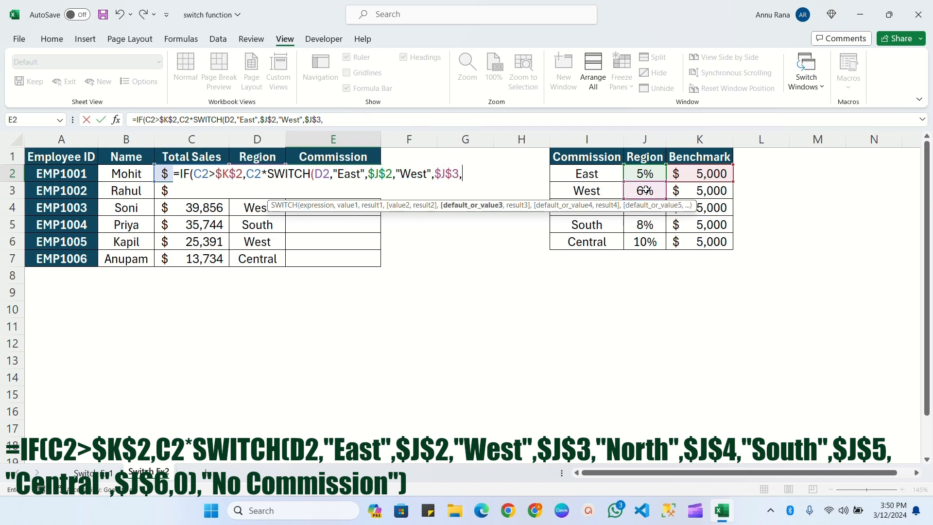
Add the SWITCH pairs "North" with $J$4 and "South" with $J$5 as absolute references
type("North\",")
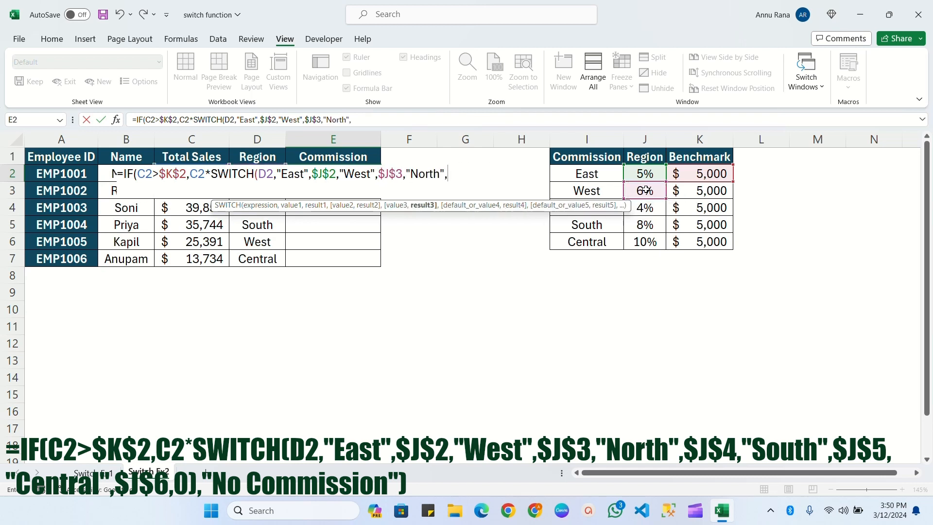
left_click(646, 207)
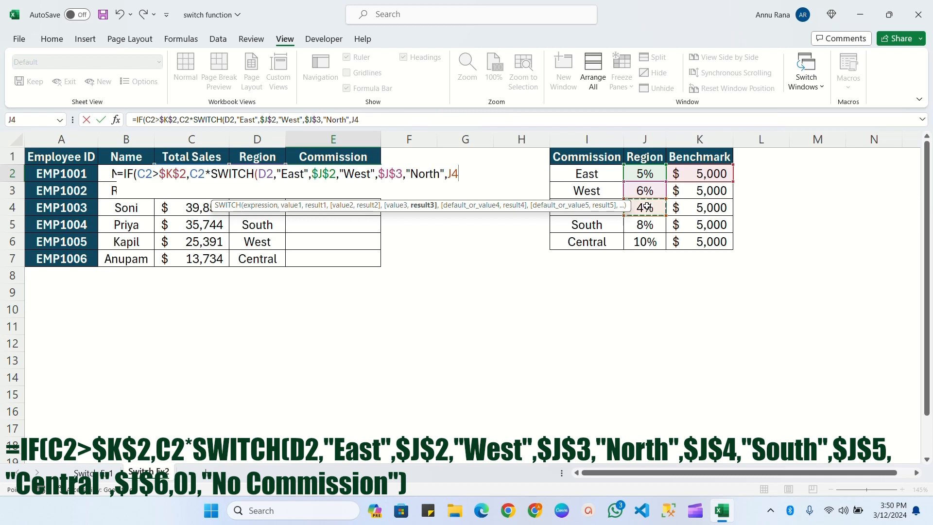
key("F4")
type(",\"")
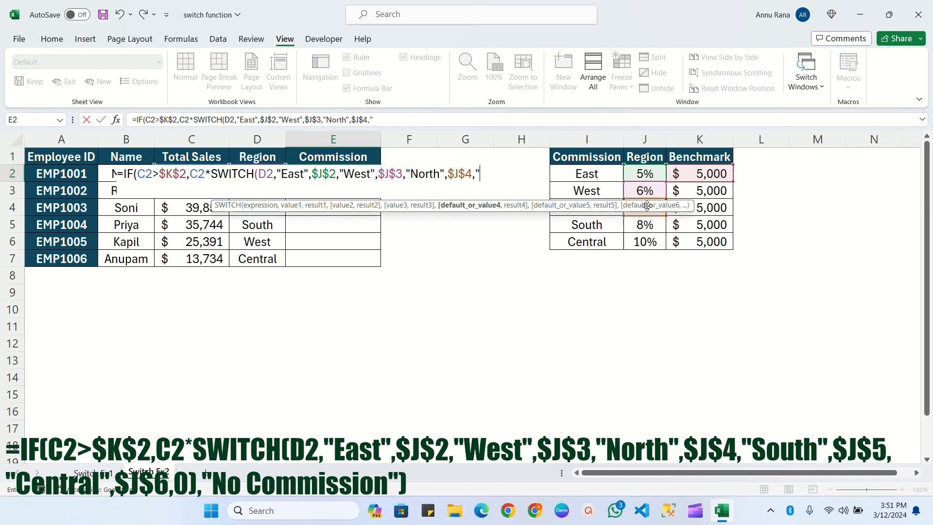
type("South\"")
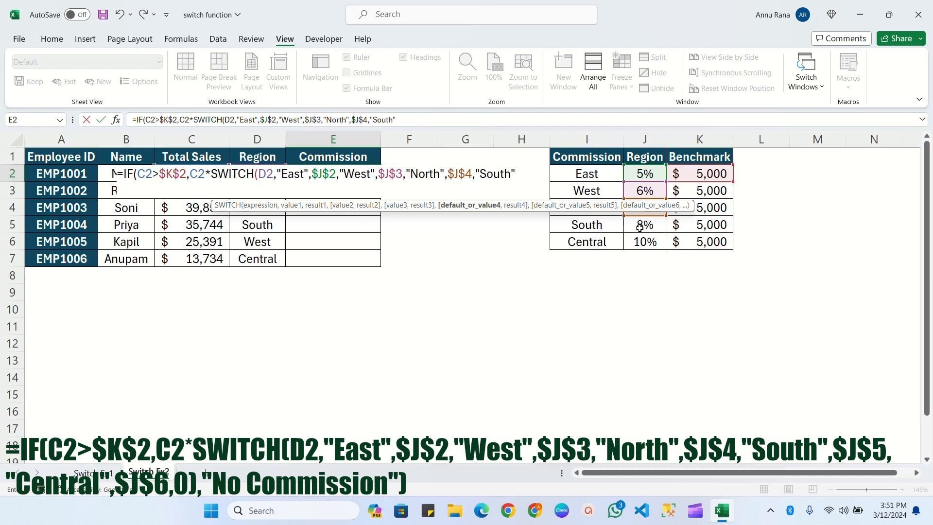
type(",")
left_click(639, 227)
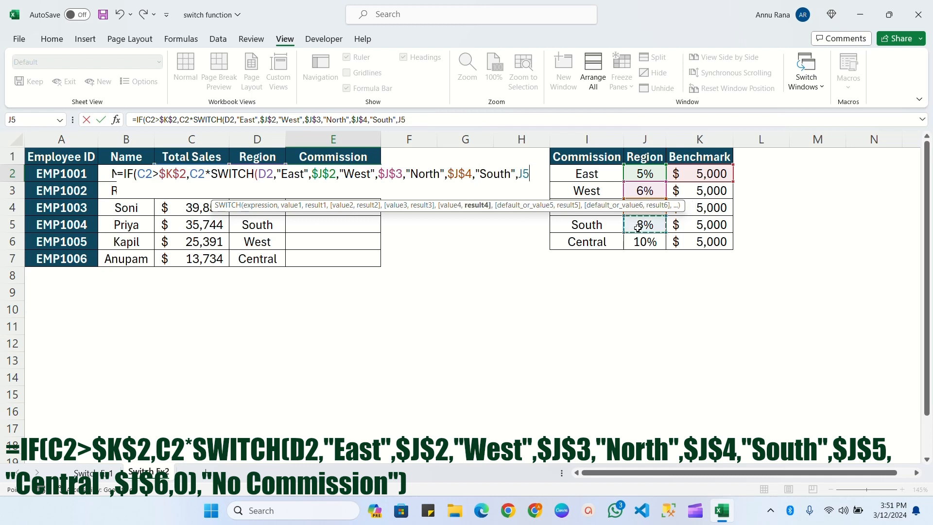
key("F4")
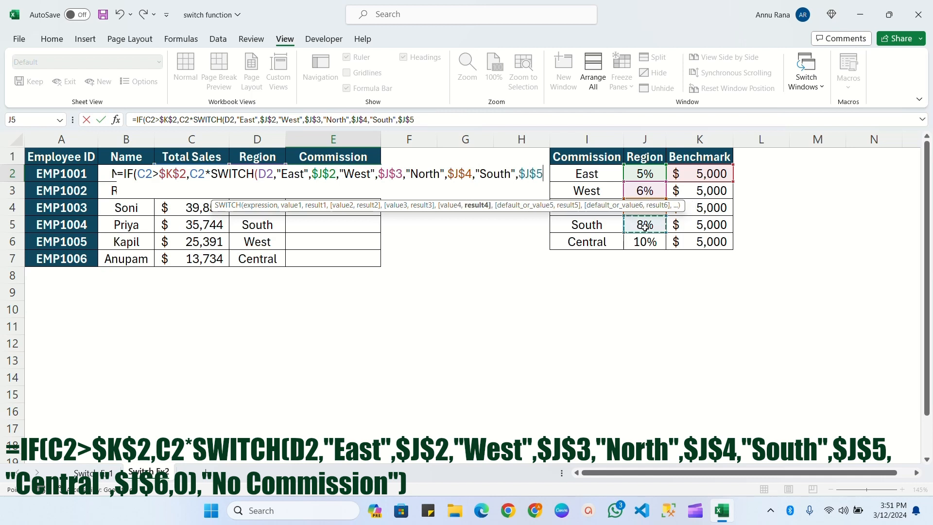
type(",")
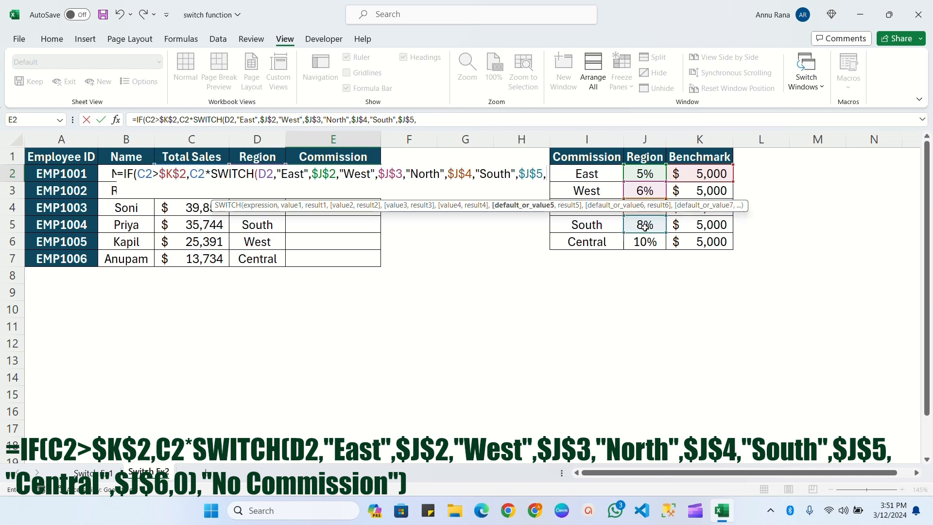
Add the SWITCH pair "Central" with $J$6, set the default to 0 and close the SWITCH function
type("\"Central\"")
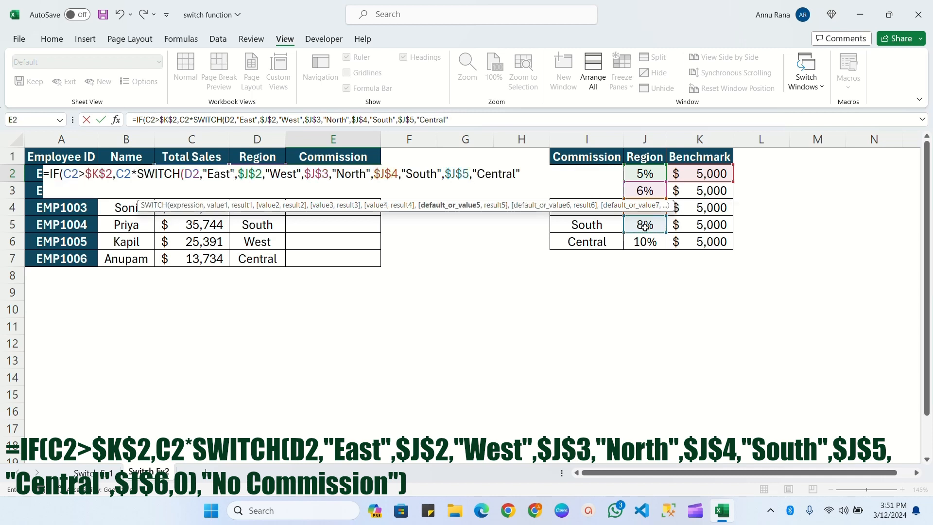
type(",")
left_click(644, 241)
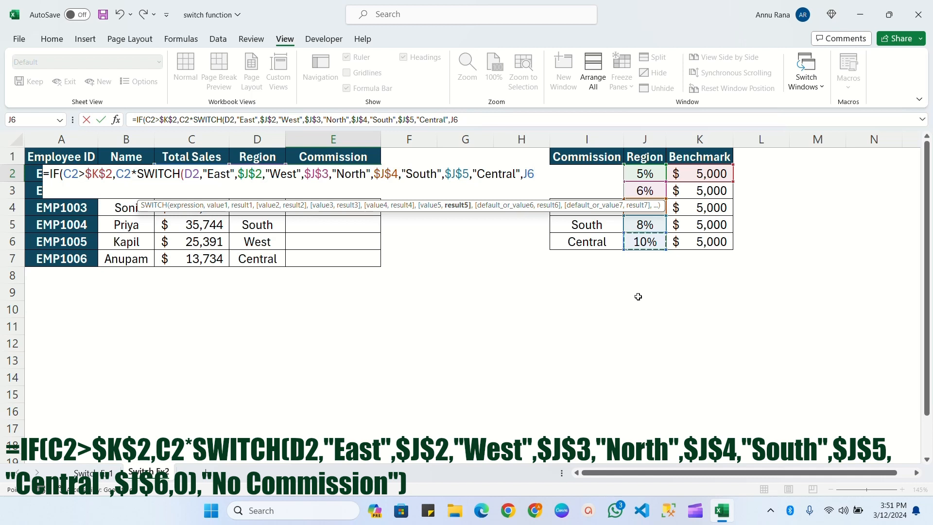
key("F4")
type(",")
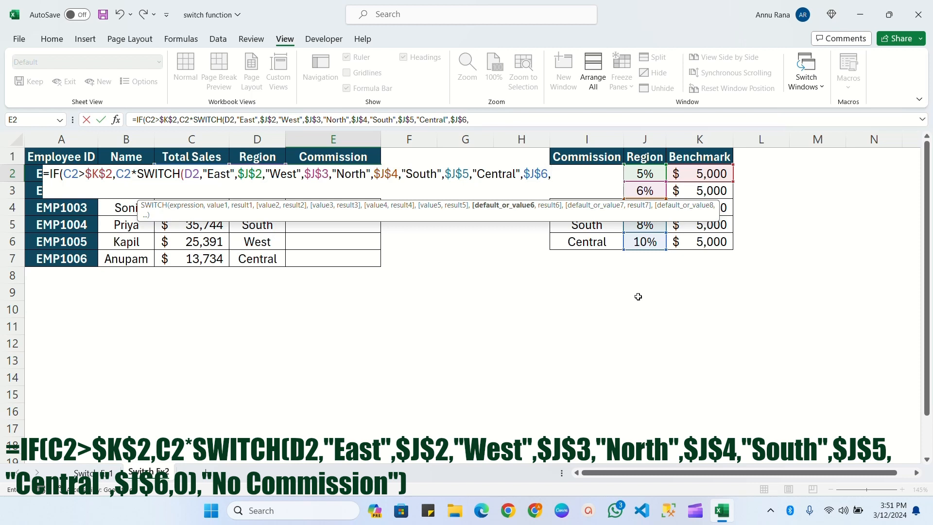
type("0)")
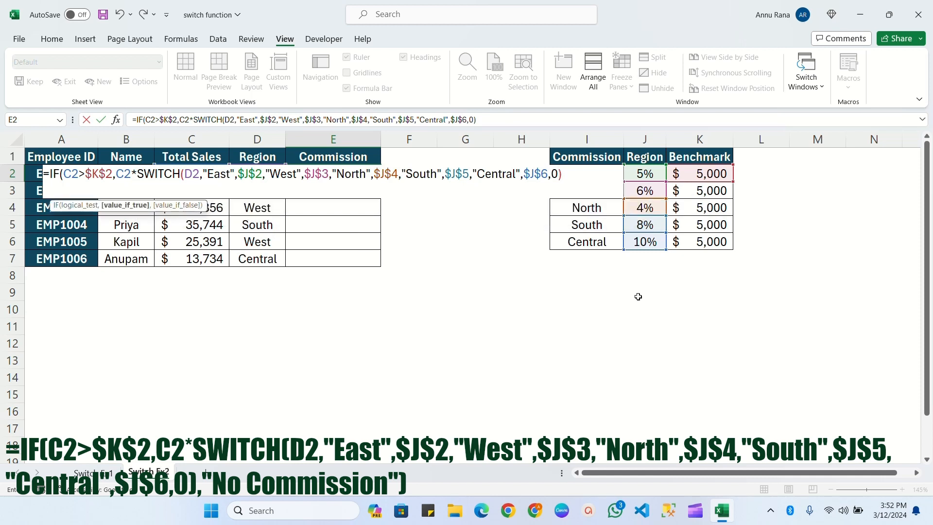
Set the IF formula's false result to "No Commission" and enter the completed formula in E2
type(",")
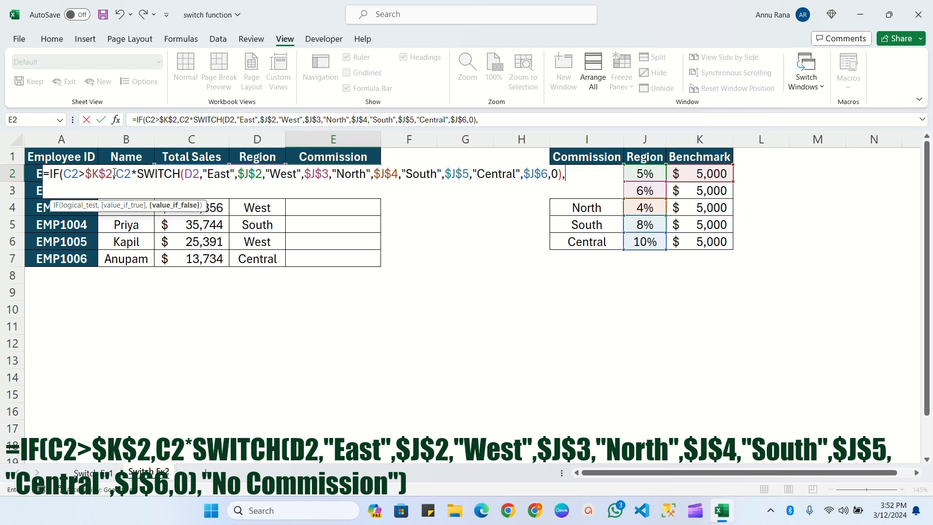
type("\"No Commission\")")
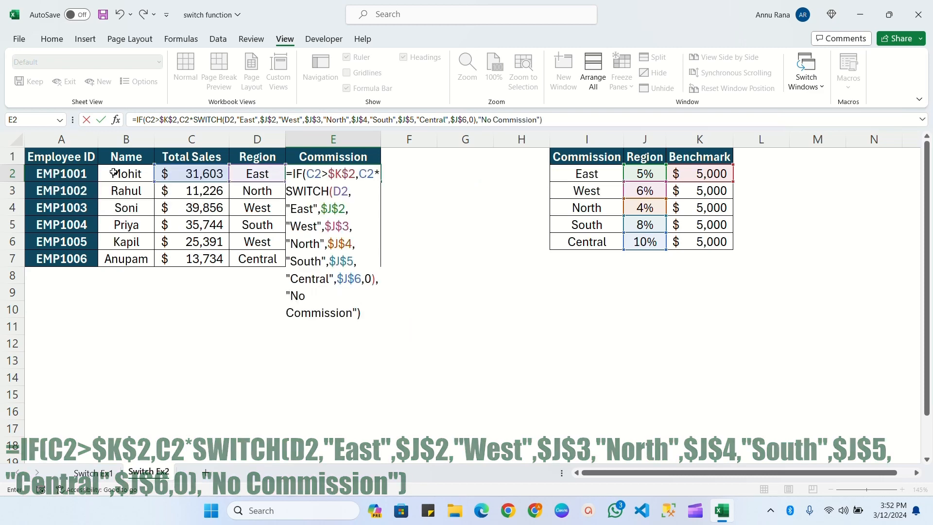
key("Return")
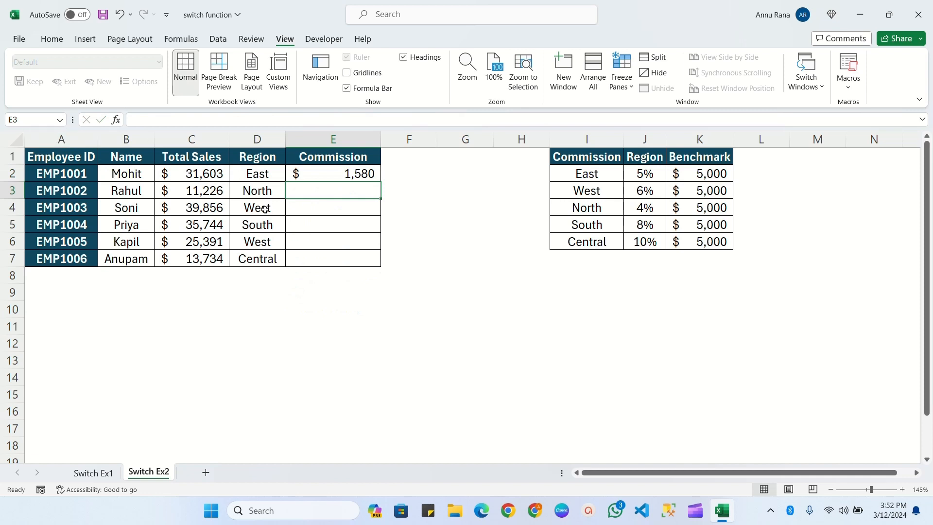
Check the region in D2 and the total sales in C2 behind the first employee's commission
left_click(252, 172)
left_click(198, 173)
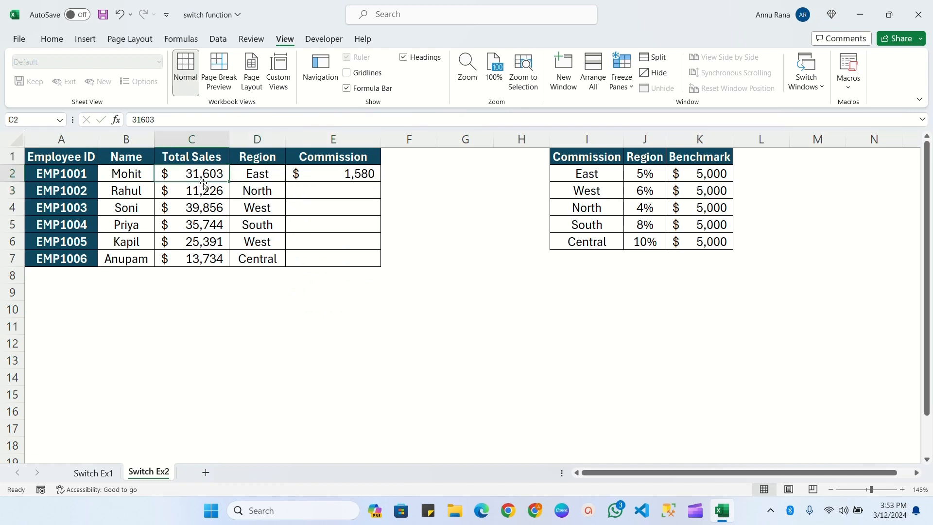